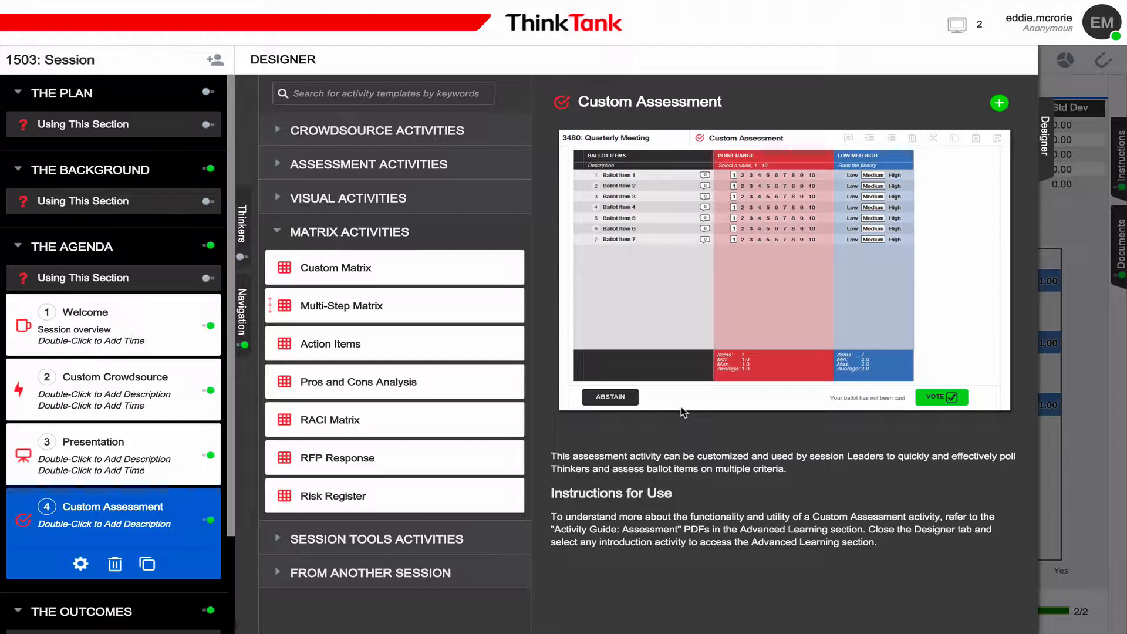
# - Add a Custom Matrix activity to The Agenda after the Custom Assessment activity and open it
pyautogui.click(395, 276)
pyautogui.moveTo(209, 506); pyautogui.dragTo(170, 587)
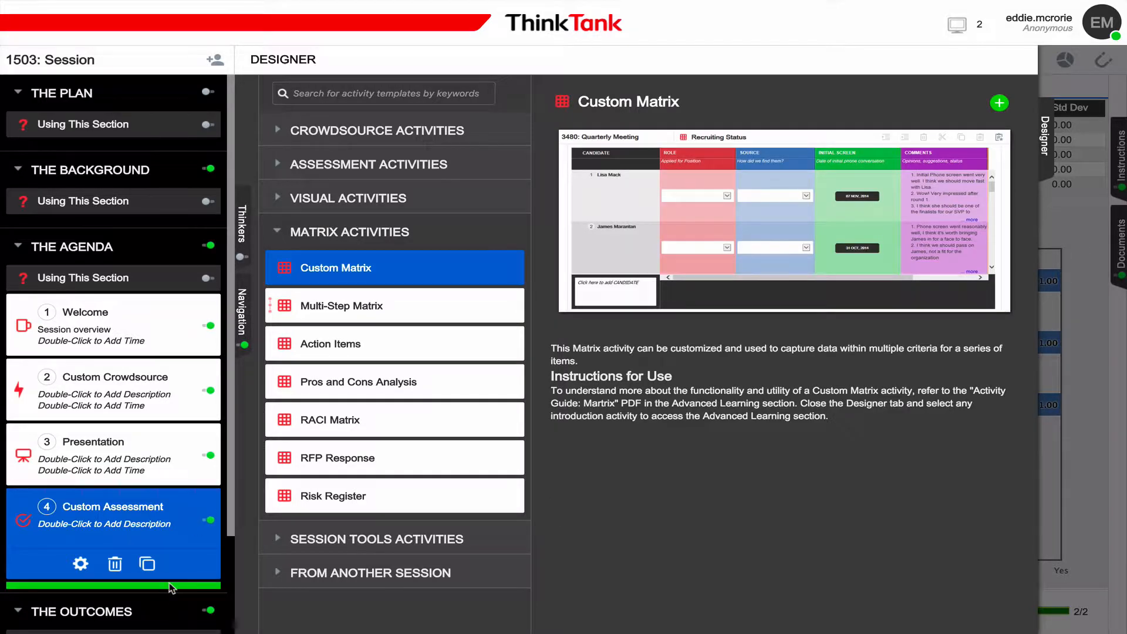
pyautogui.moveTo(171, 587); pyautogui.dragTo(170, 587)
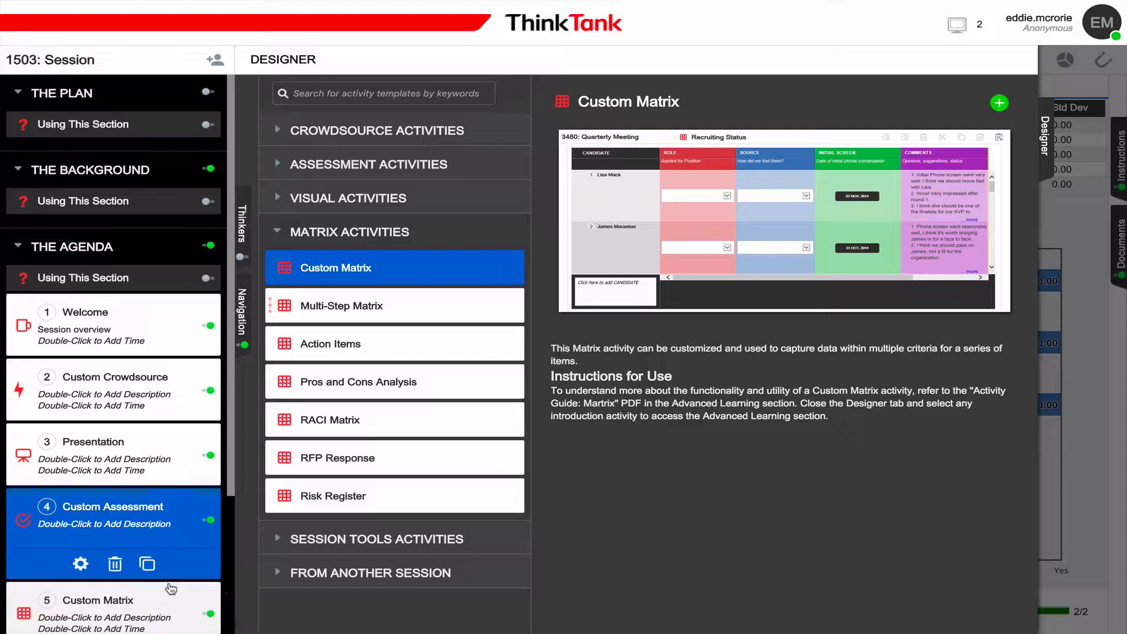
pyautogui.click(158, 610)
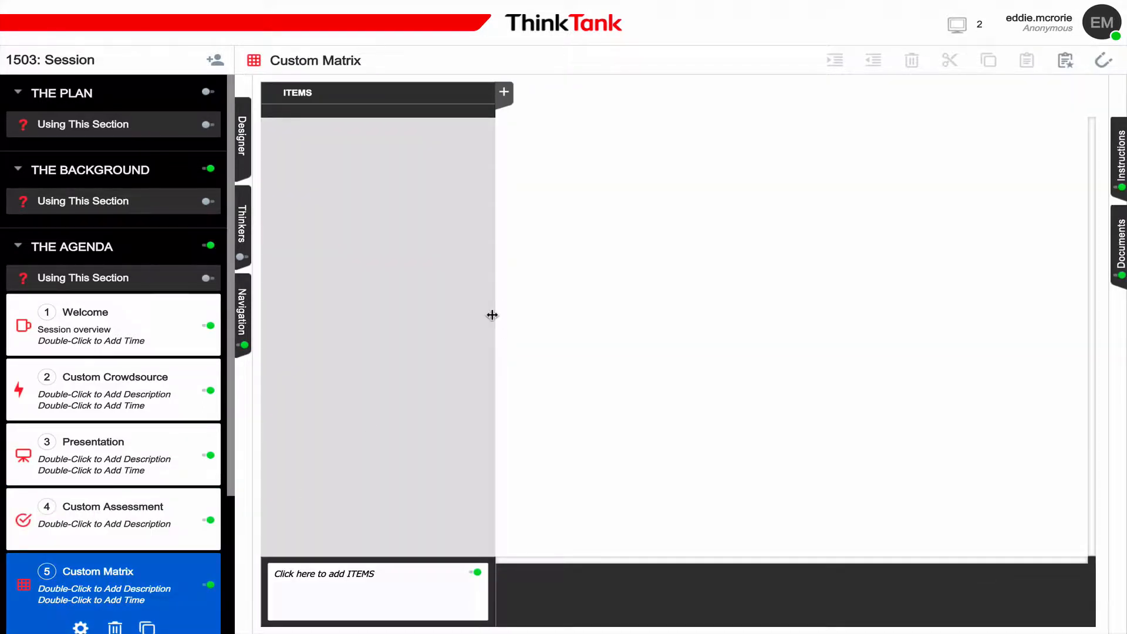
pyautogui.moveTo(492, 315); pyautogui.dragTo(508, 315)
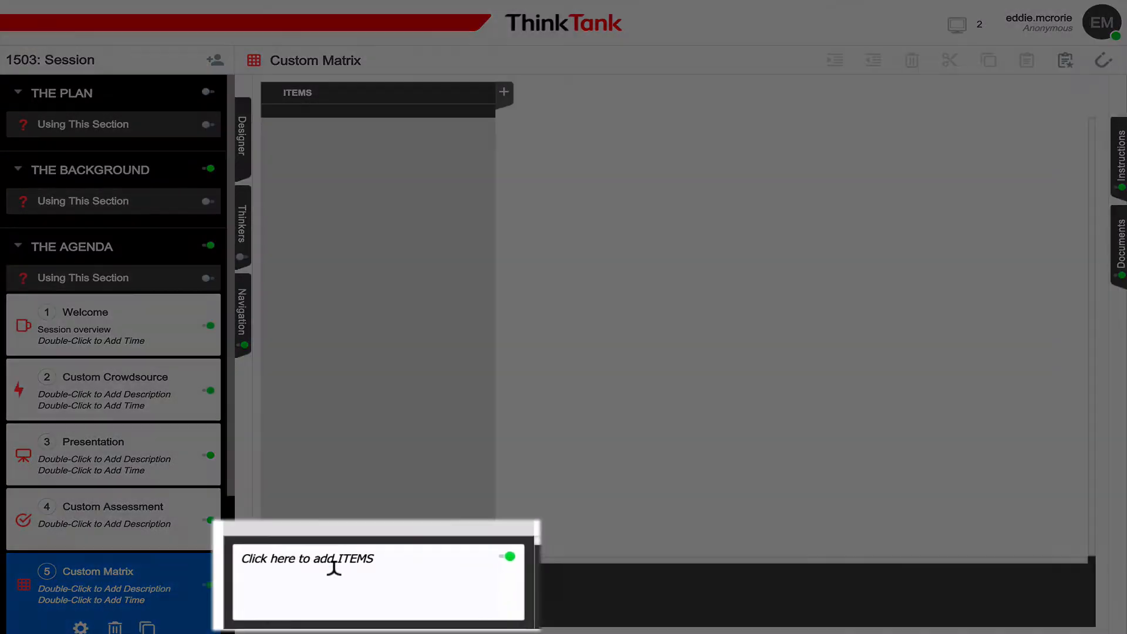
# - Add two items named "Item 1" and "Item 2" to the matrix
pyautogui.click(343, 580)
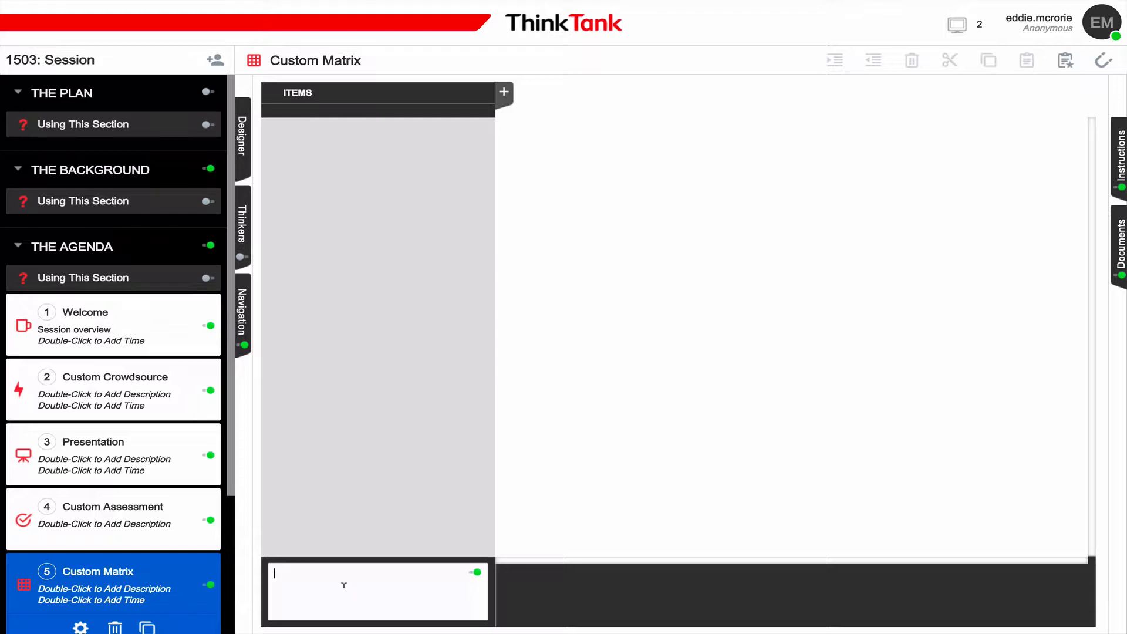
pyautogui.write('Item 1')
pyautogui.press('Return')
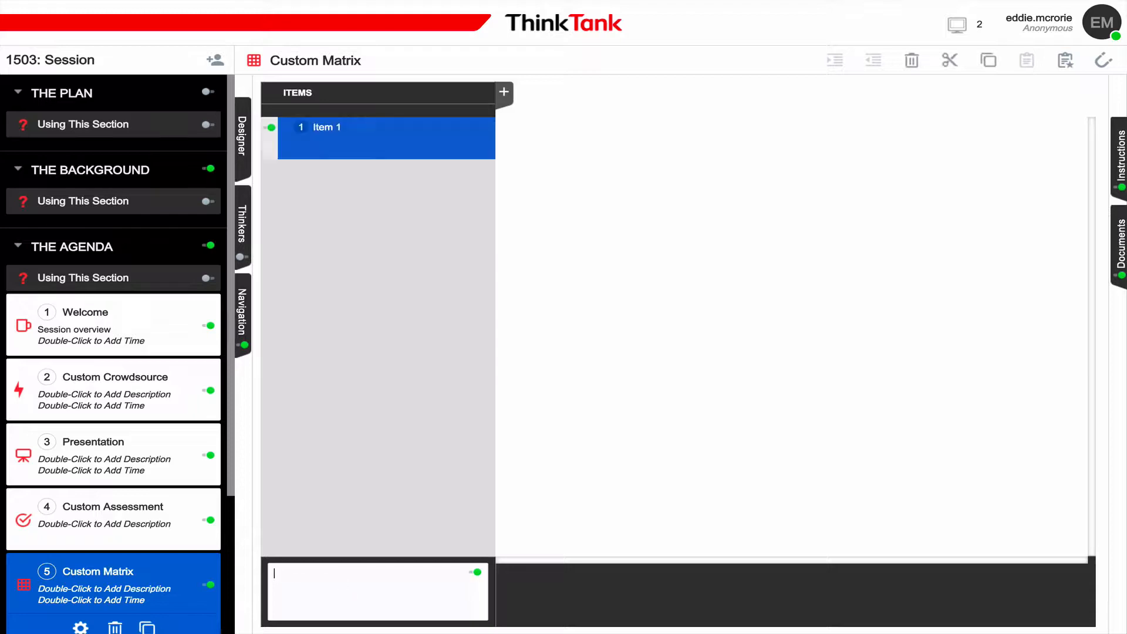
pyautogui.write('Item 2')
pyautogui.press('Return')
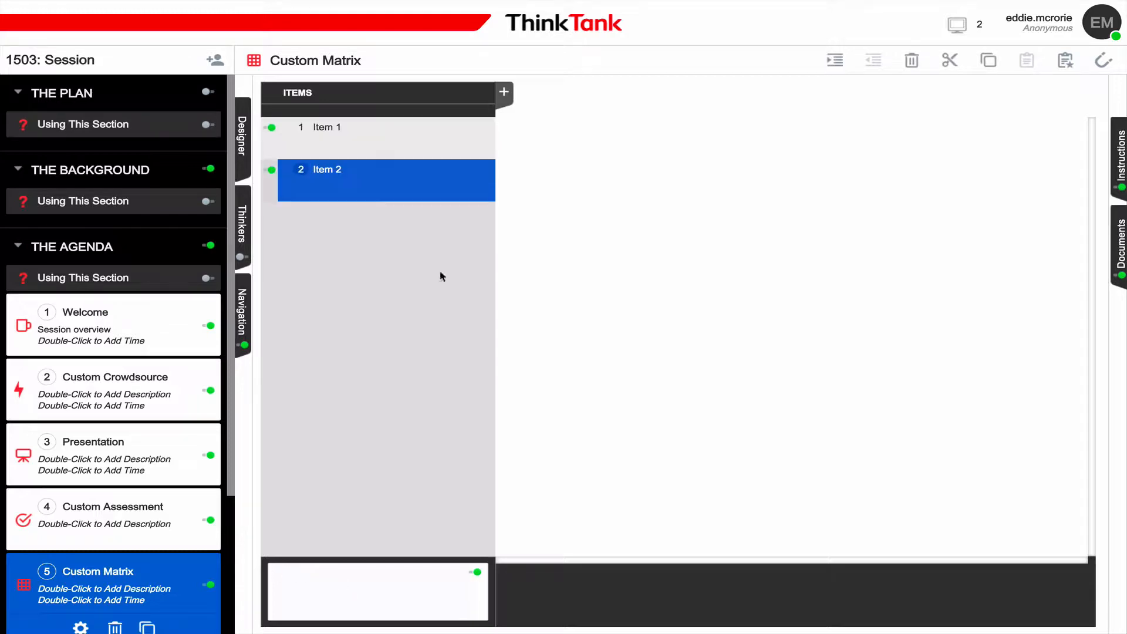
# - Start a new matrix column named "Select your favorite" with the description "Pick only one favorite type of food."
pyautogui.click(515, 95)
pyautogui.click(528, 291)
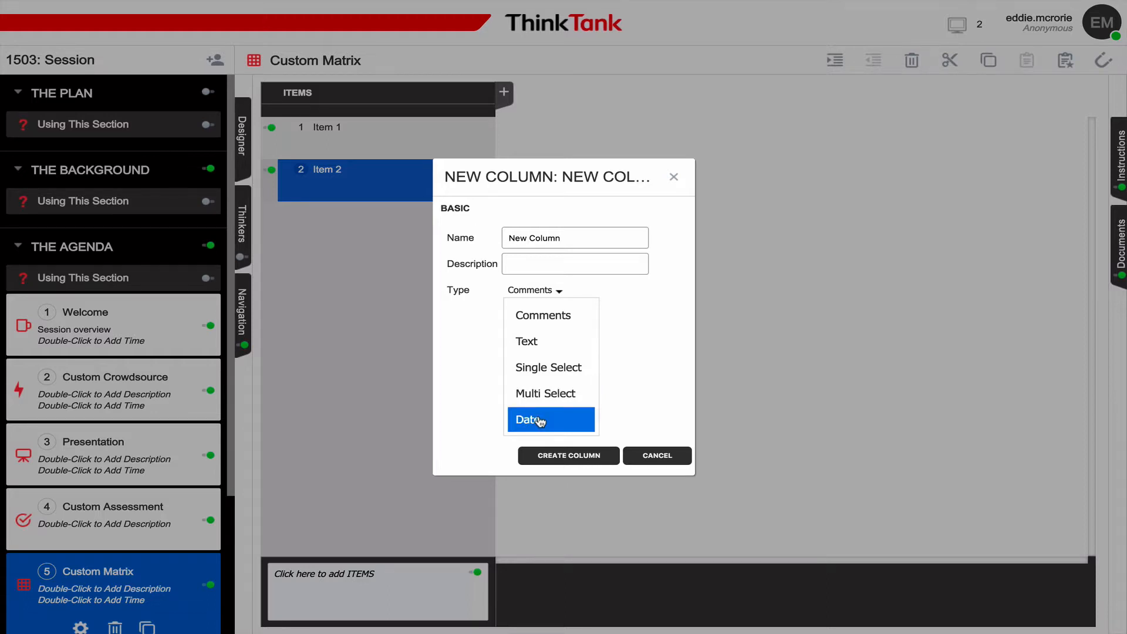
pyautogui.write('Select you')
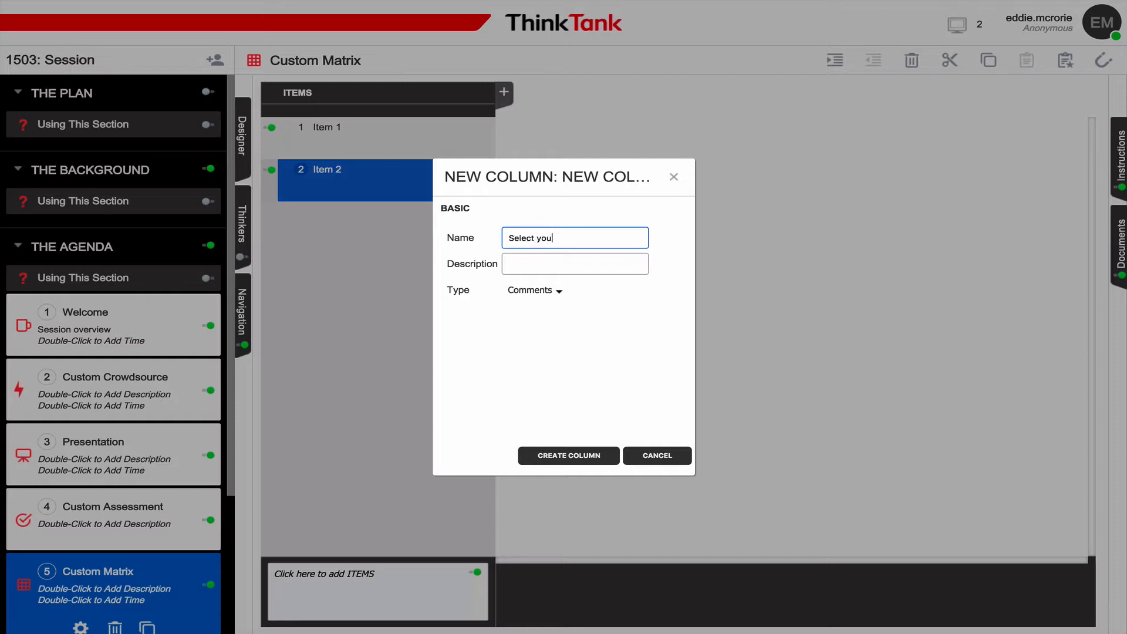
pyautogui.write('r favorite')
pyautogui.press('Tab')
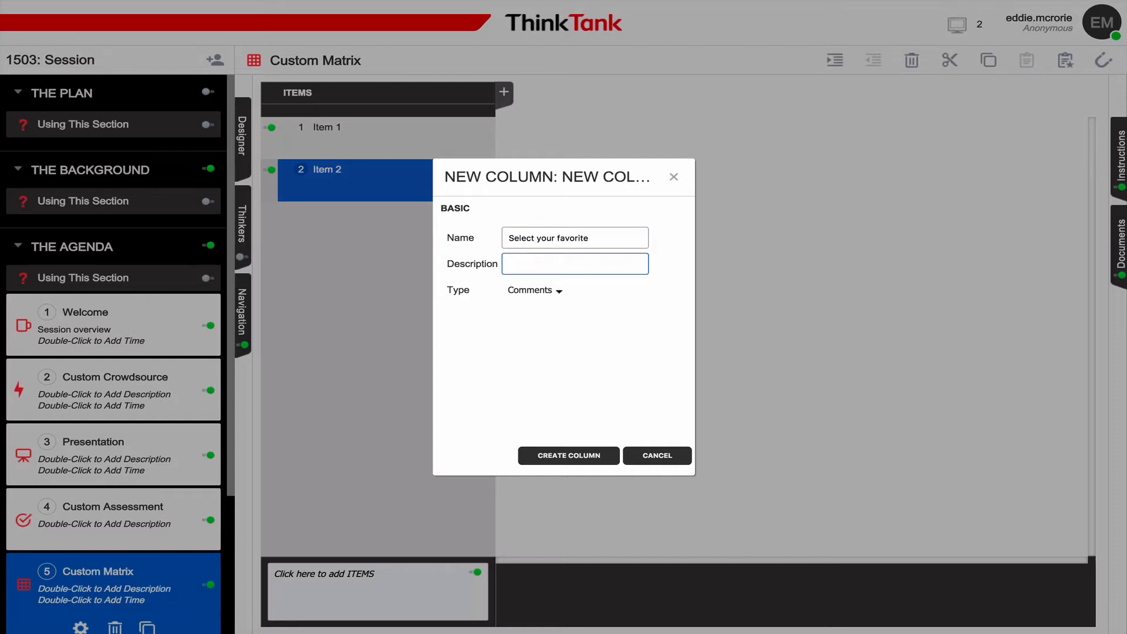
pyautogui.write('Pic')
pyautogui.write('k only one ')
pyautogui.write('favorite')
pyautogui.write(' type o')
pyautogui.write('f food.')
# - Set the column type to Single Select with options Pizza, Ice Cream, Sandwich and N/A, and create the column
pyautogui.click(540, 293)
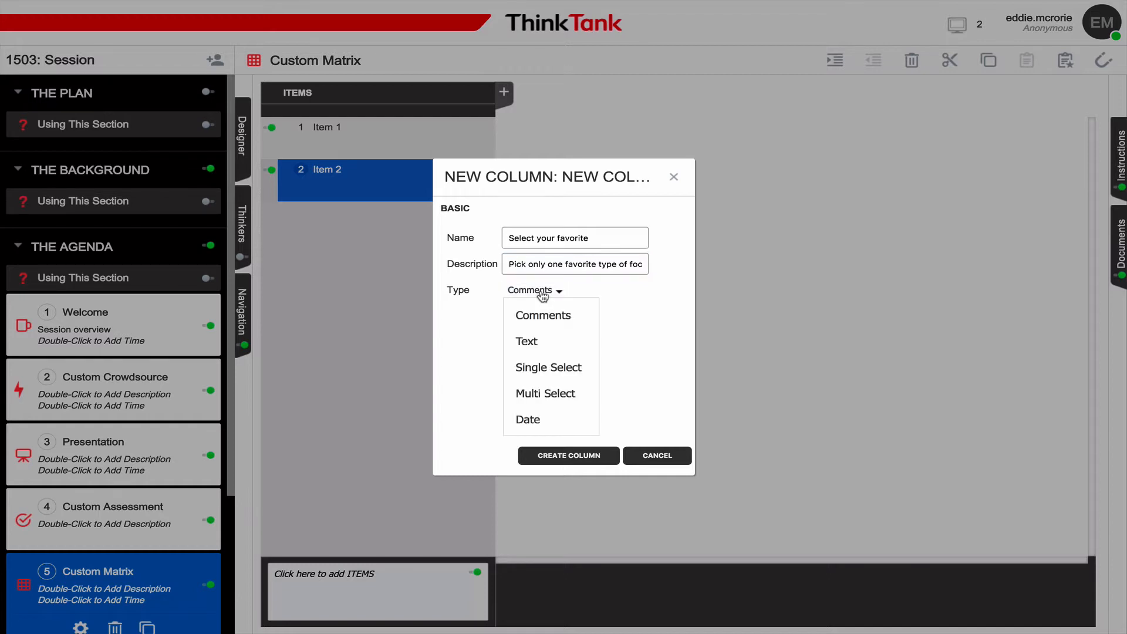
pyautogui.click(537, 383)
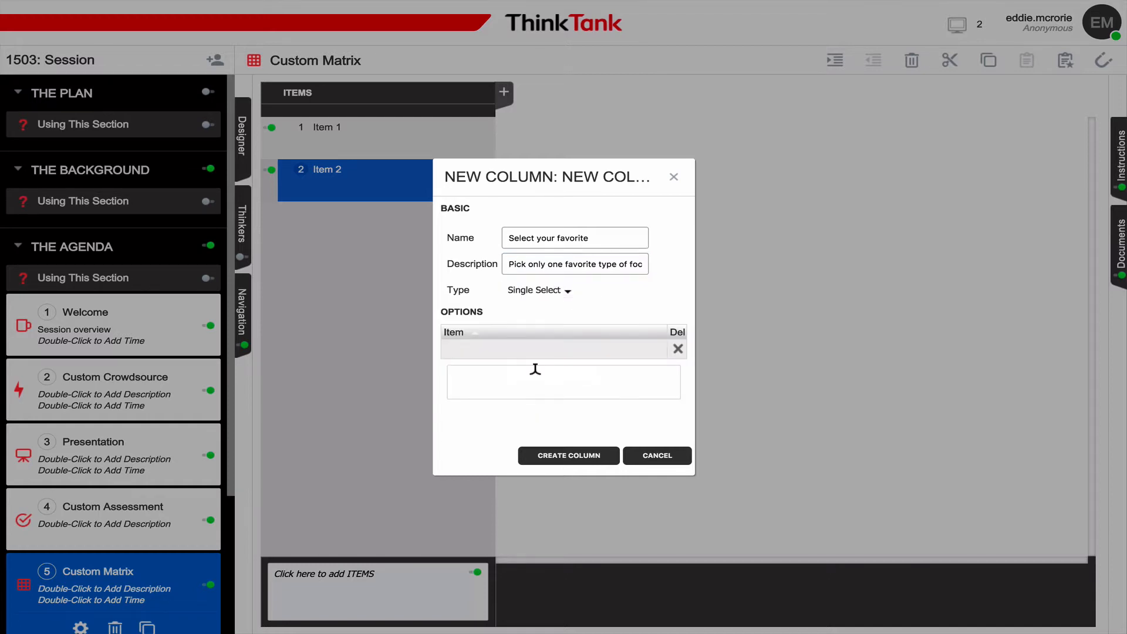
pyautogui.click(535, 368)
pyautogui.write('Pizza')
pyautogui.press('Return')
pyautogui.write('Ice Cream')
pyautogui.press('Return')
pyautogui.write('Sandwich')
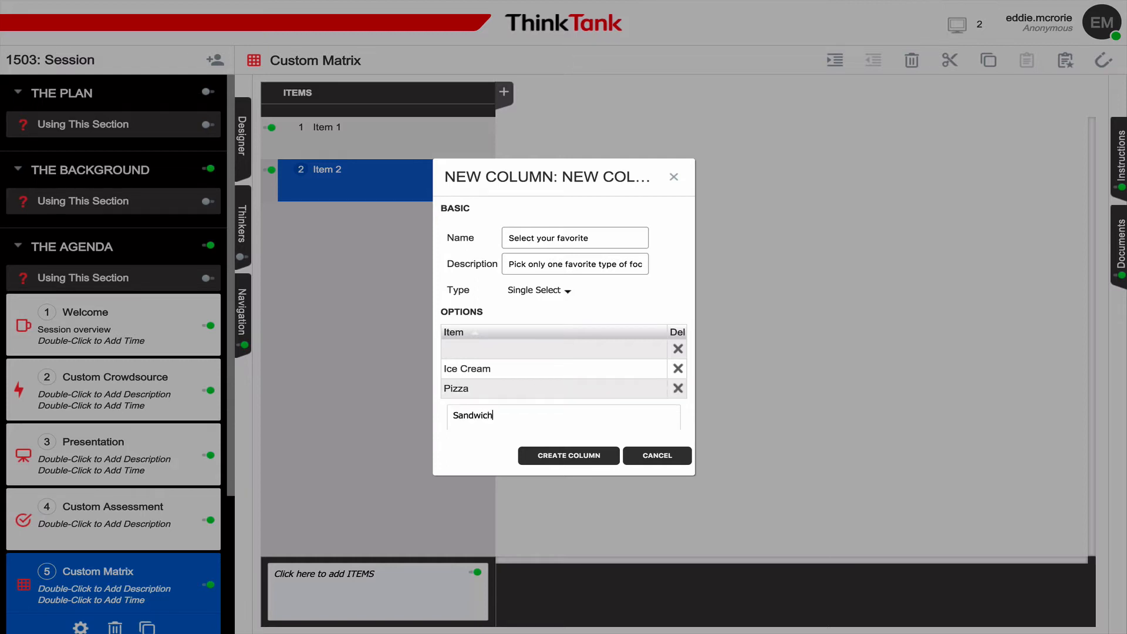
pyautogui.press('Return')
pyautogui.click(569, 411)
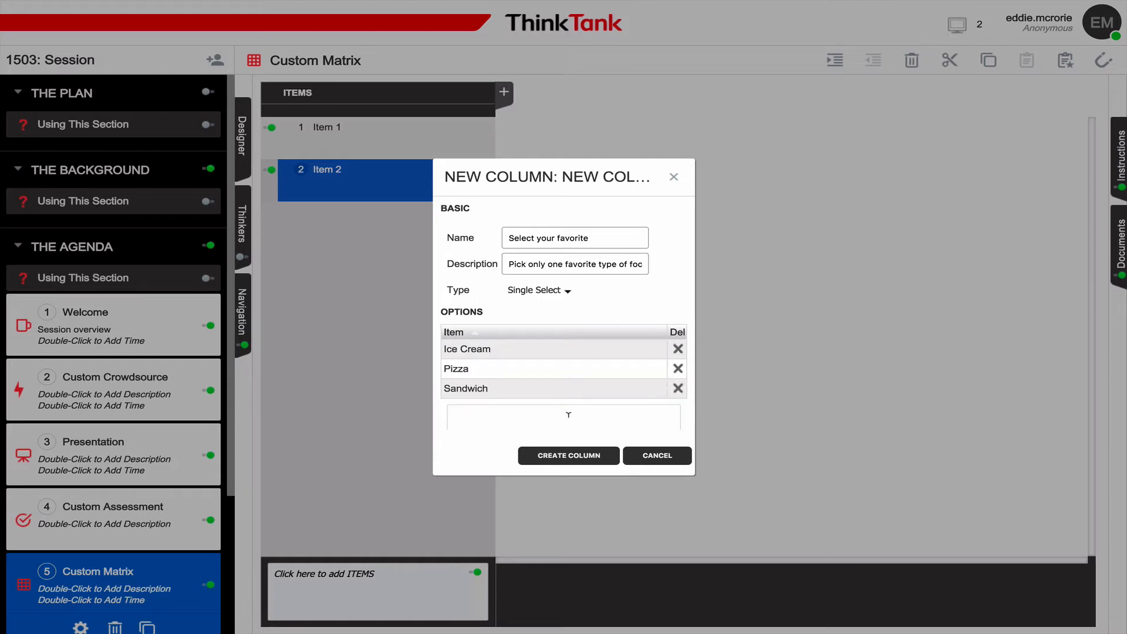
pyautogui.write('N/A')
pyautogui.press('Return')
pyautogui.click(569, 456)
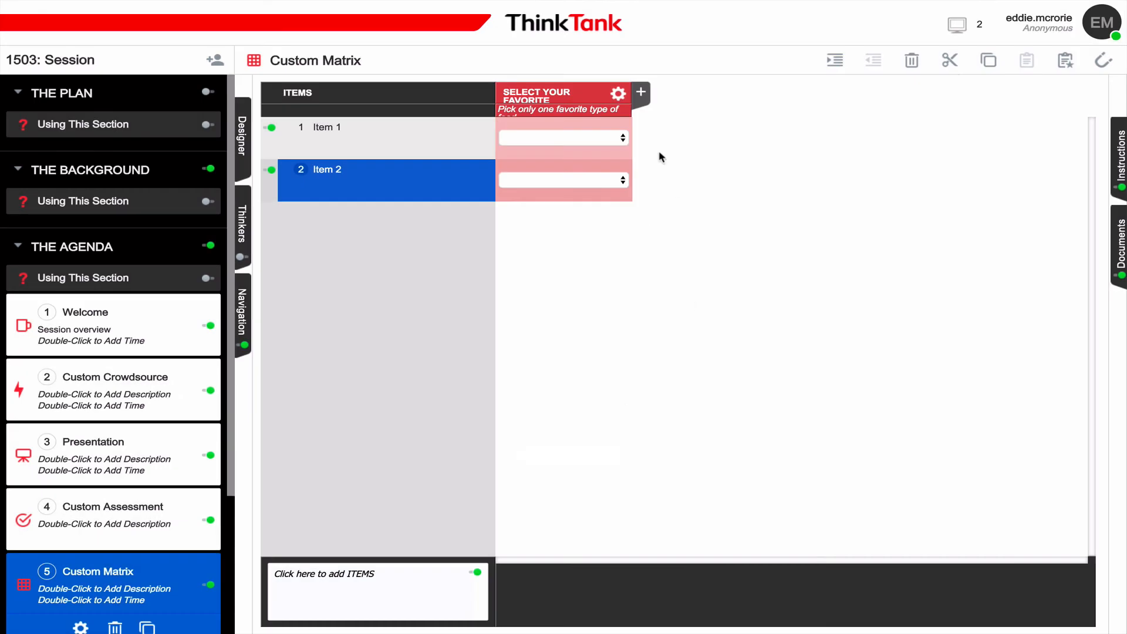
# - Choose Ice Cream for Item 1 and Pizza for Item 2 in the favorite column
pyautogui.click(621, 137)
pyautogui.click(615, 150)
# - Switch Item 1 off and on again, and move it below Item 2 in the matrix
pyautogui.click(270, 129)
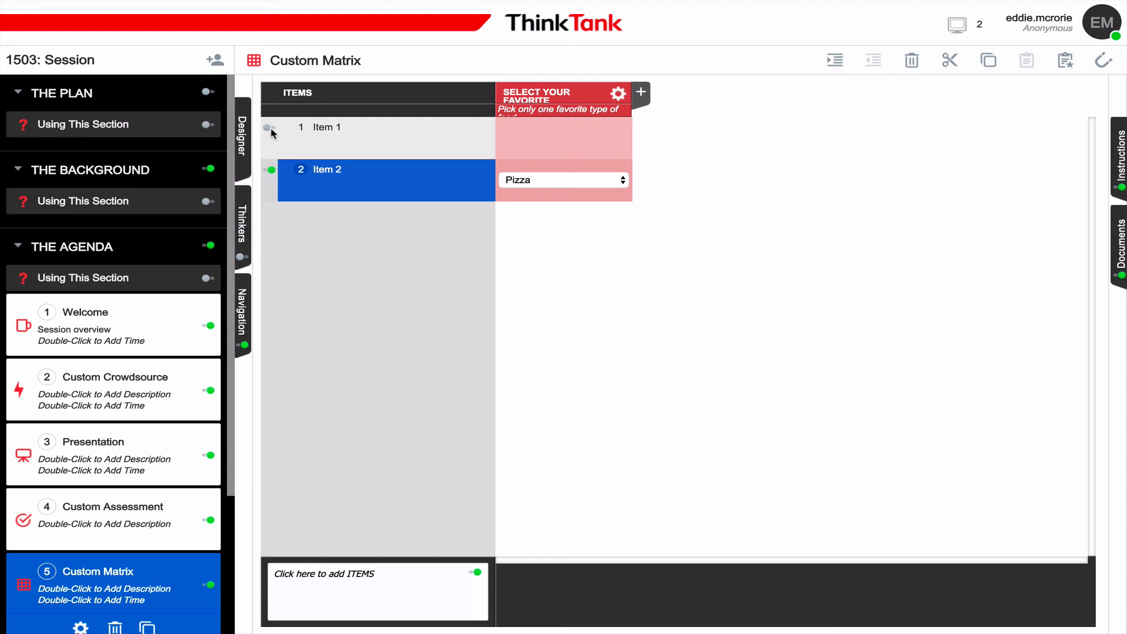
pyautogui.click(271, 128)
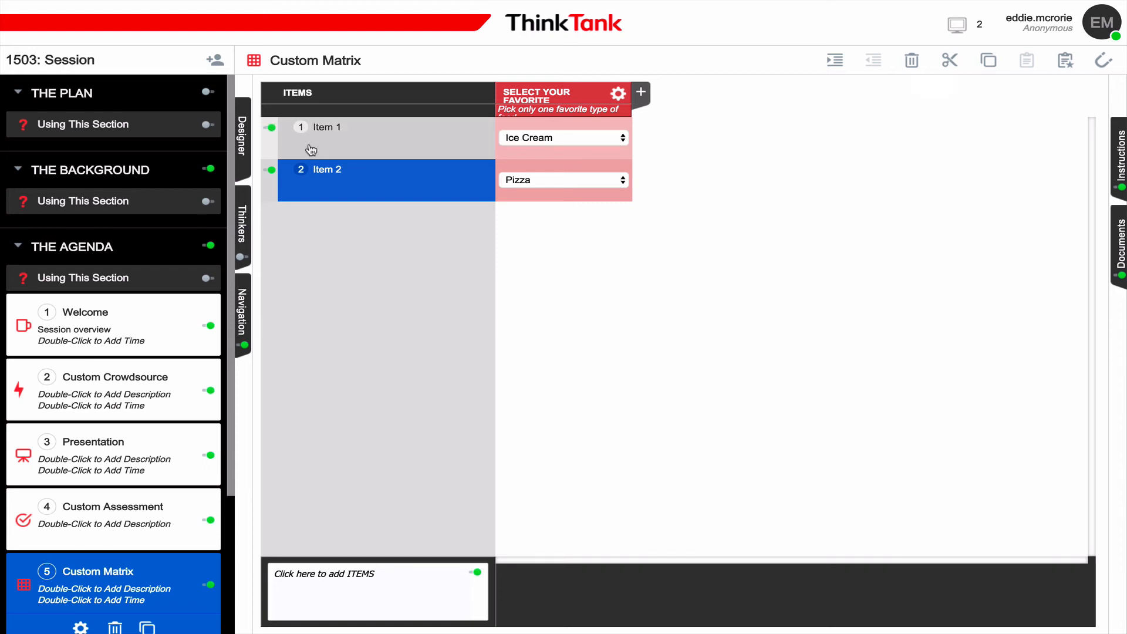
pyautogui.moveTo(311, 151); pyautogui.dragTo(311, 221)
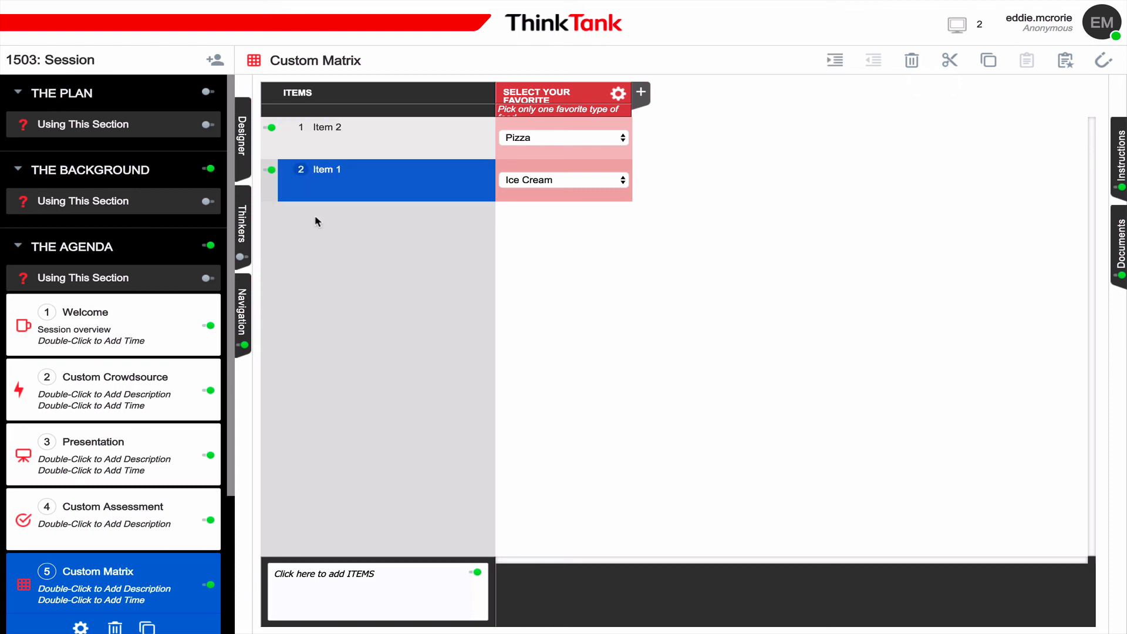